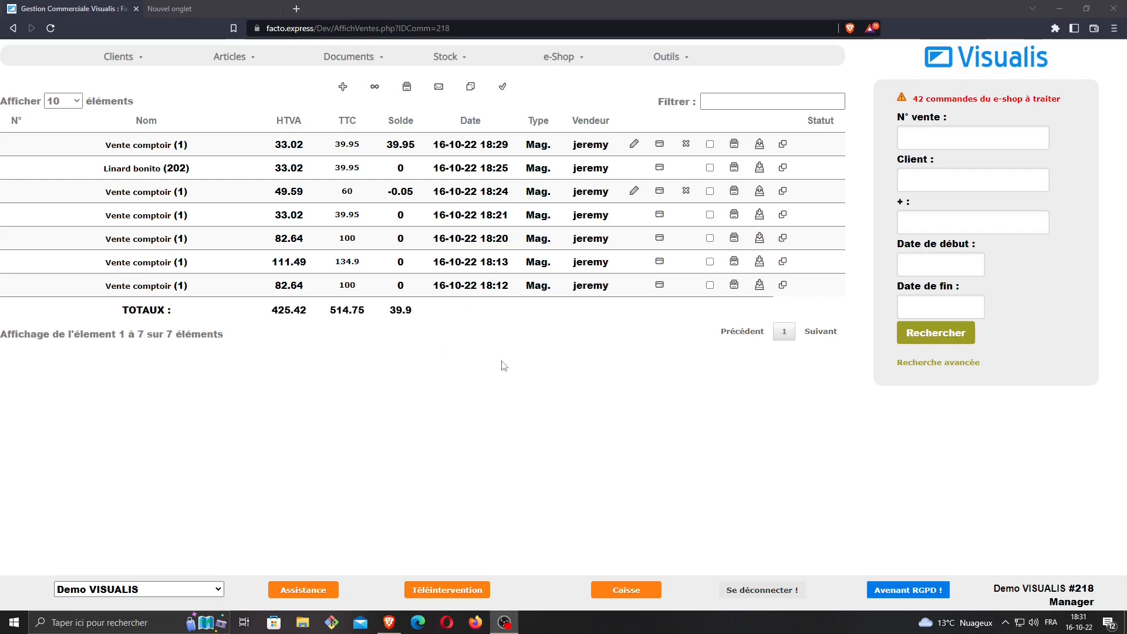
Open the gift cheques list from Outils > Chèques cadeaux
{"action": "mouse_move", "coordinate": [668, 59]}
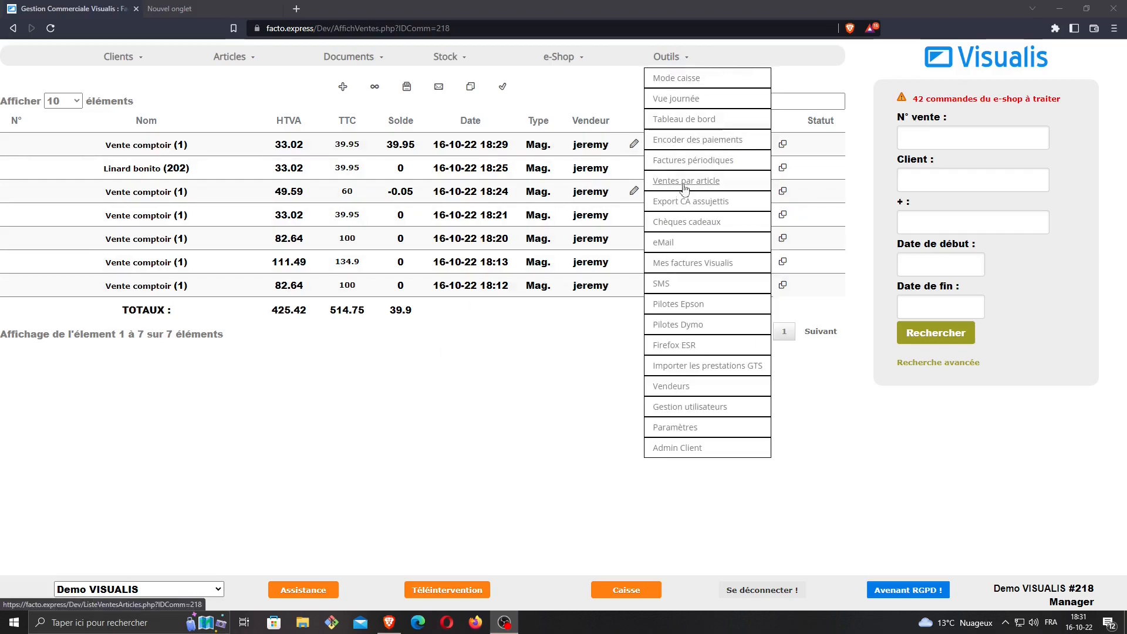
{"action": "left_click", "coordinate": [698, 226]}
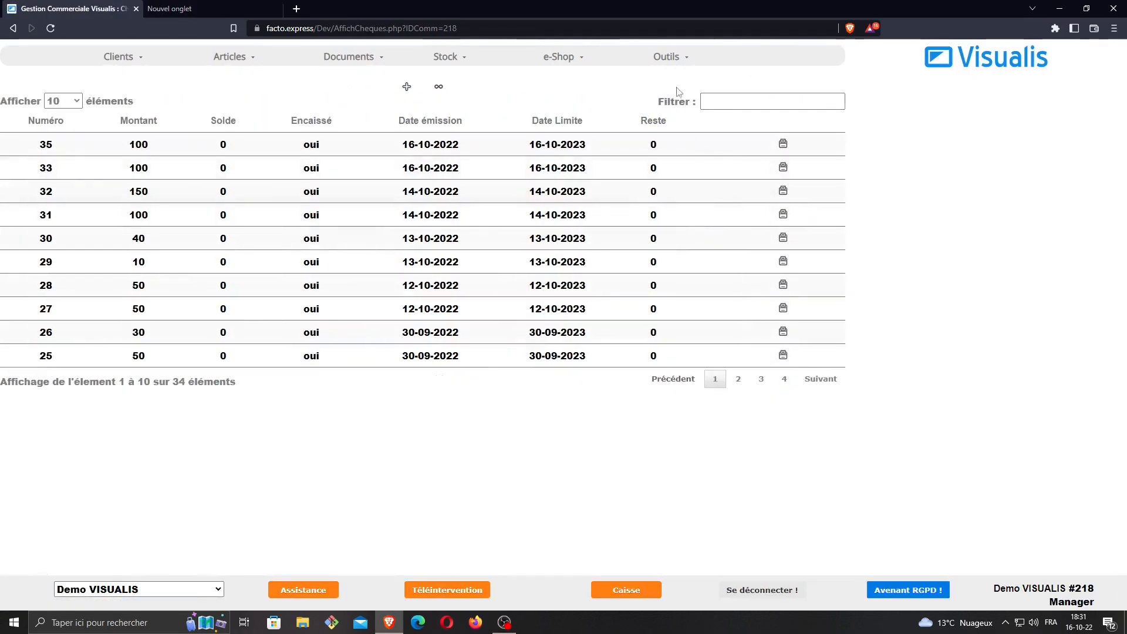
Add a new gift cheque with amount 50 and save it
{"action": "left_click", "coordinate": [405, 90]}
{"action": "left_click", "coordinate": [123, 90]}
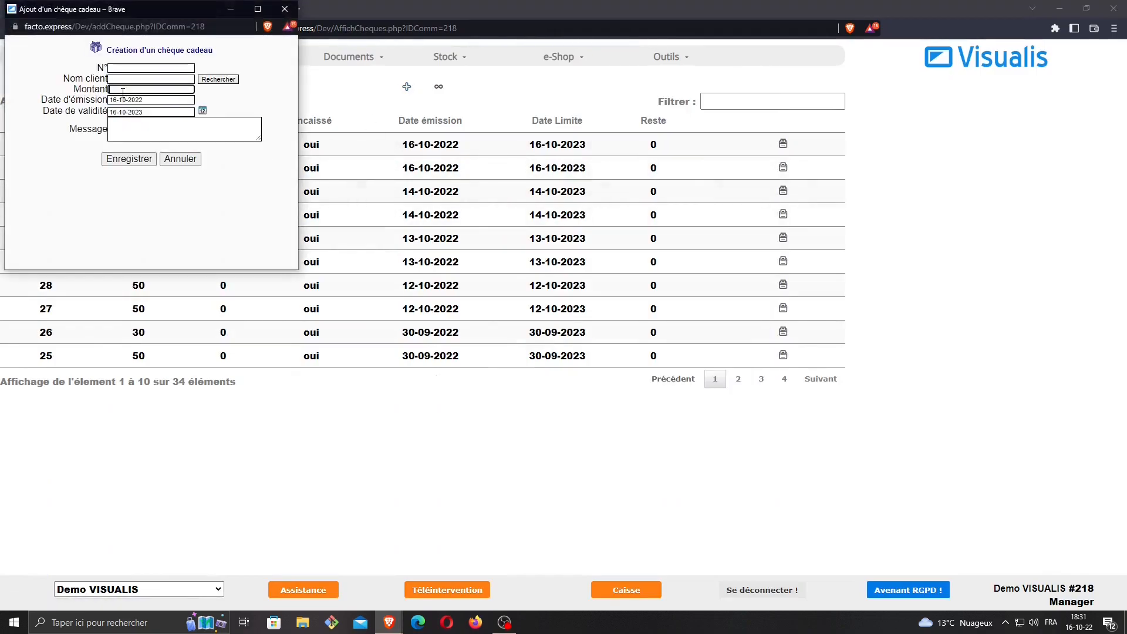
{"action": "type", "text": "50"}
{"action": "left_click", "coordinate": [135, 165]}
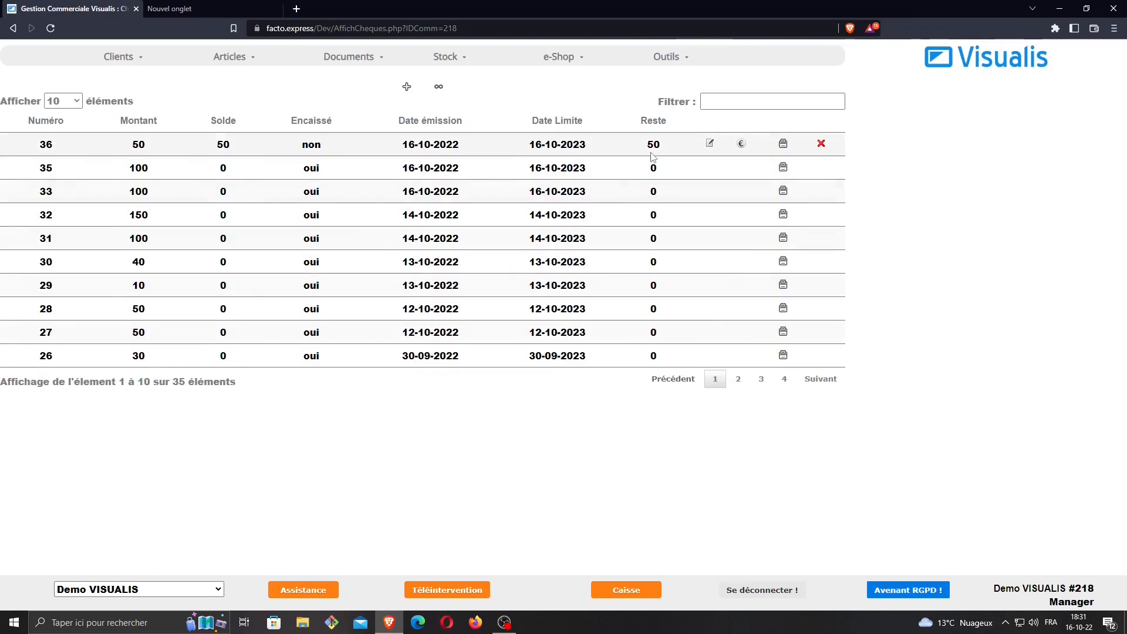
Record a full 50 € cash payment for gift cheque 36
{"action": "left_click", "coordinate": [742, 144]}
{"action": "left_click", "coordinate": [183, 130]}
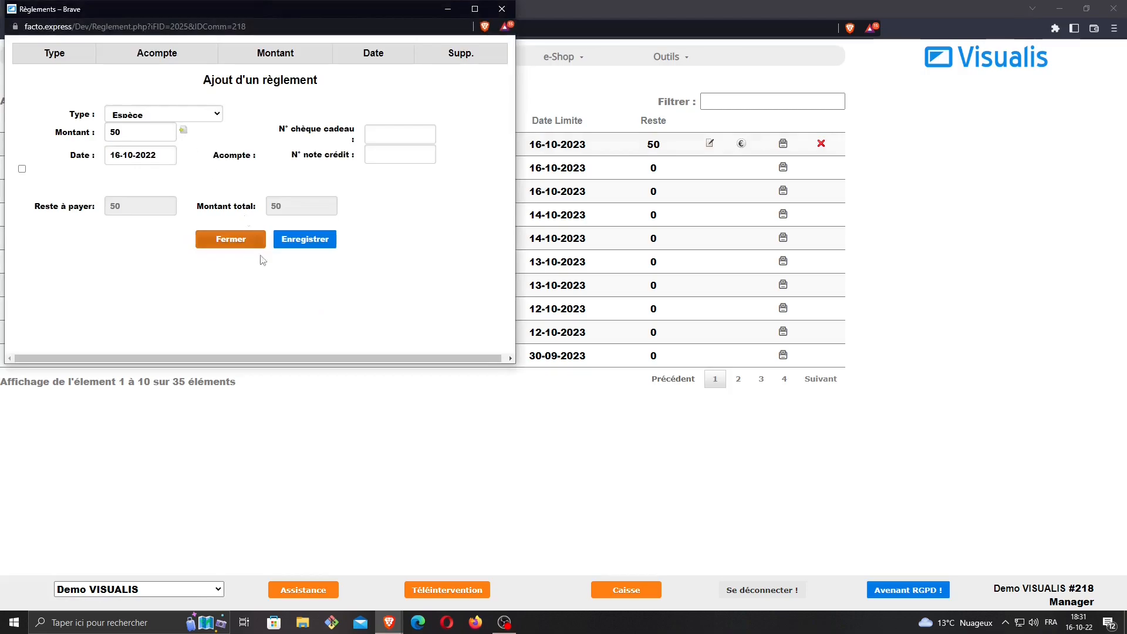
{"action": "left_click", "coordinate": [303, 246]}
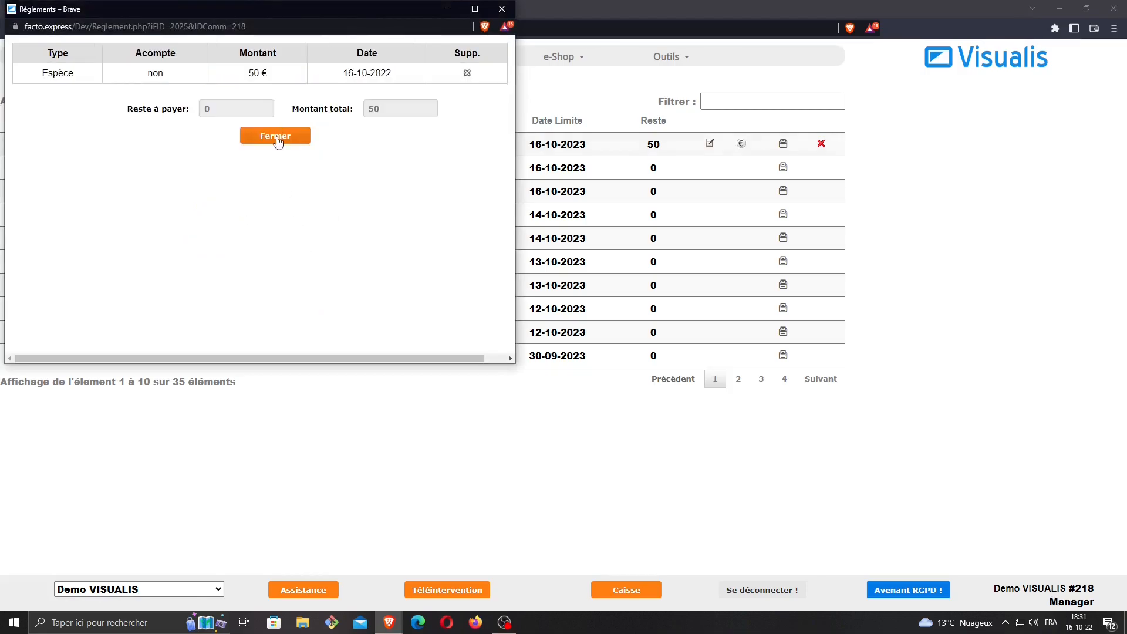
{"action": "left_click", "coordinate": [276, 139]}
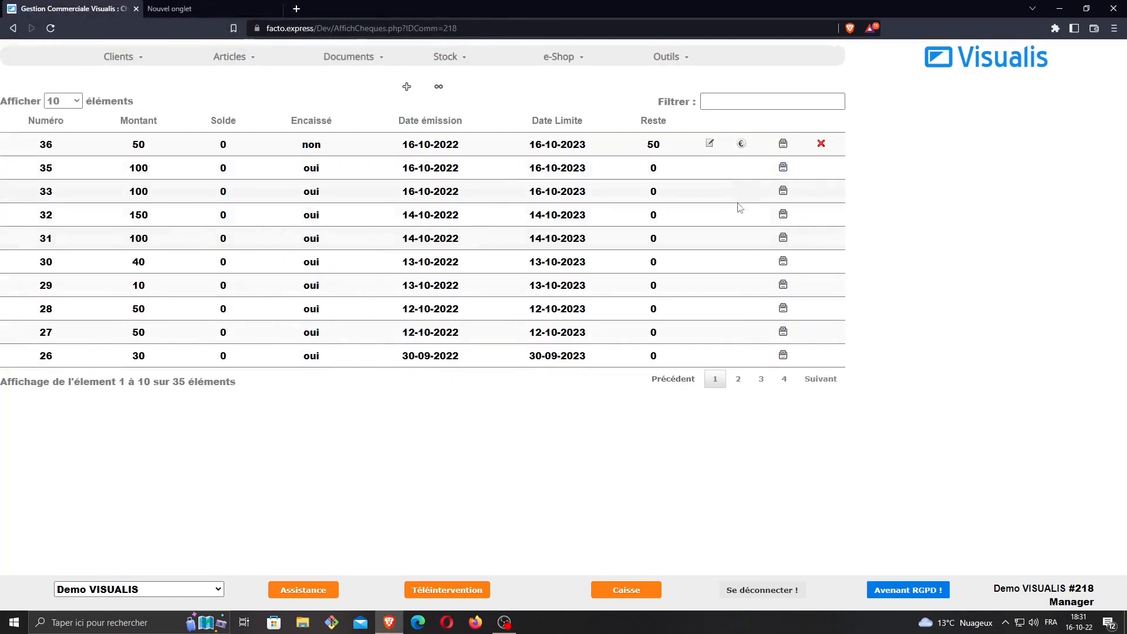
{"action": "left_click", "coordinate": [783, 144]}
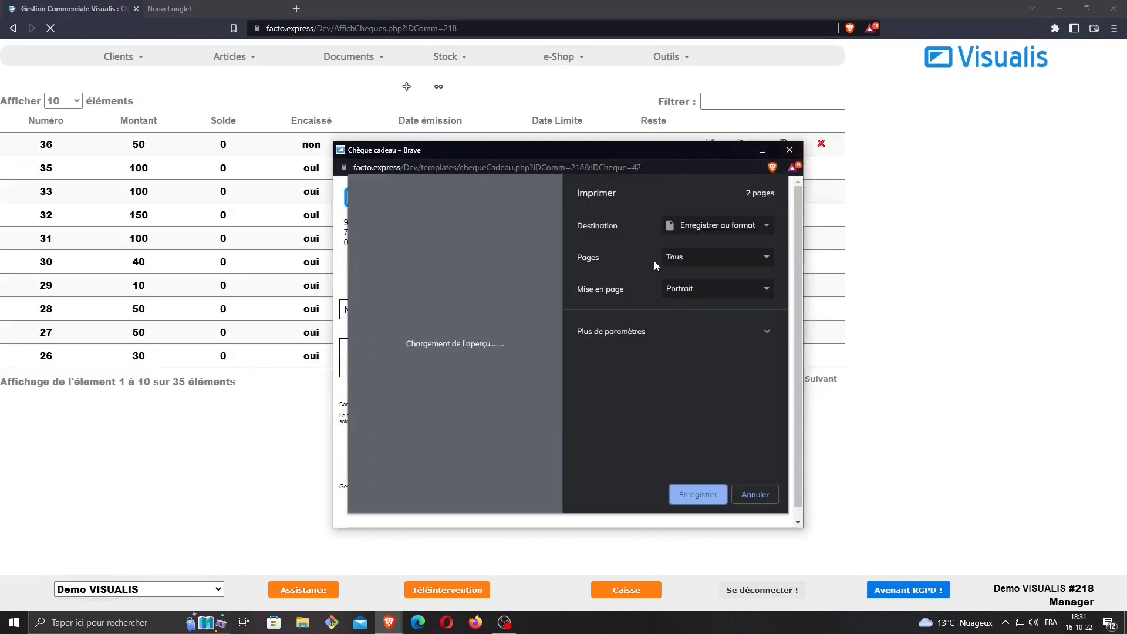
{"action": "left_click", "coordinate": [757, 495]}
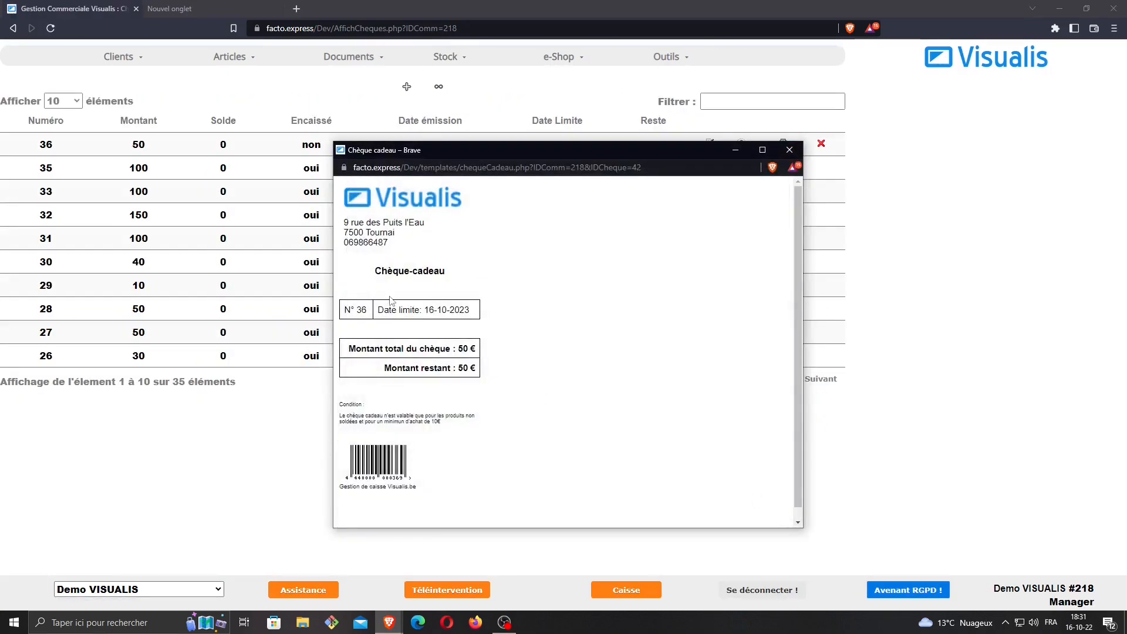
{"action": "scroll", "coordinate": [394, 305], "scroll_direction": "down", "scroll_amount": 1}
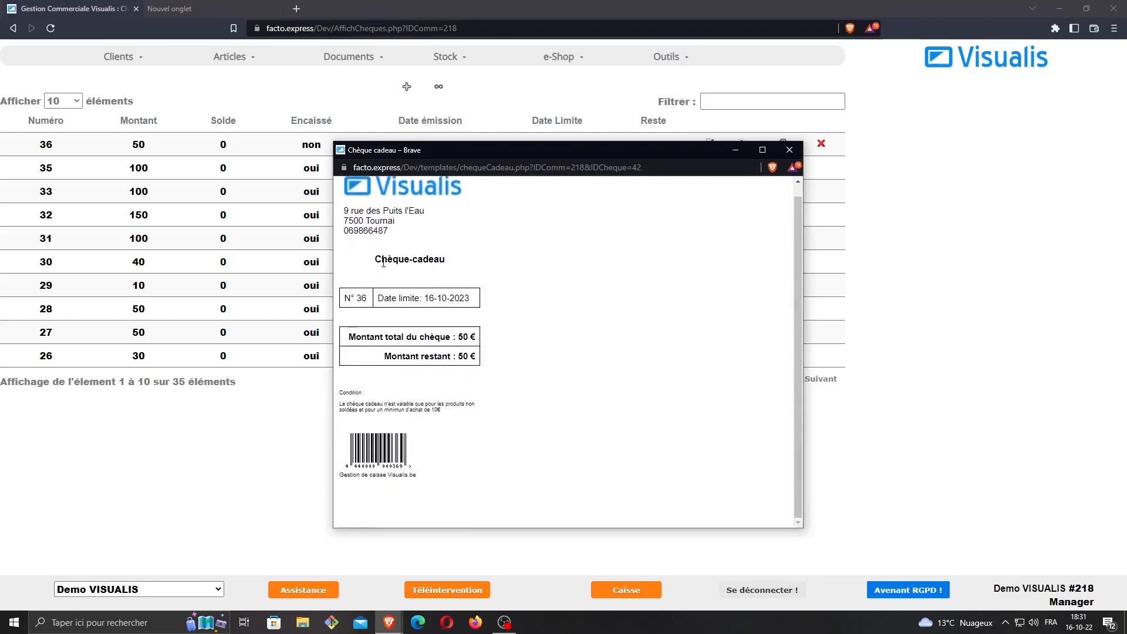
{"action": "left_click_drag", "start_coordinate": [345, 297], "coordinate": [372, 299]}
{"action": "left_click", "coordinate": [382, 298]}
{"action": "triple_click", "coordinate": [382, 299]}
{"action": "left_click", "coordinate": [504, 303]}
{"action": "left_click_drag", "start_coordinate": [356, 337], "coordinate": [506, 343]}
{"action": "left_click_drag", "start_coordinate": [384, 356], "coordinate": [493, 360]}
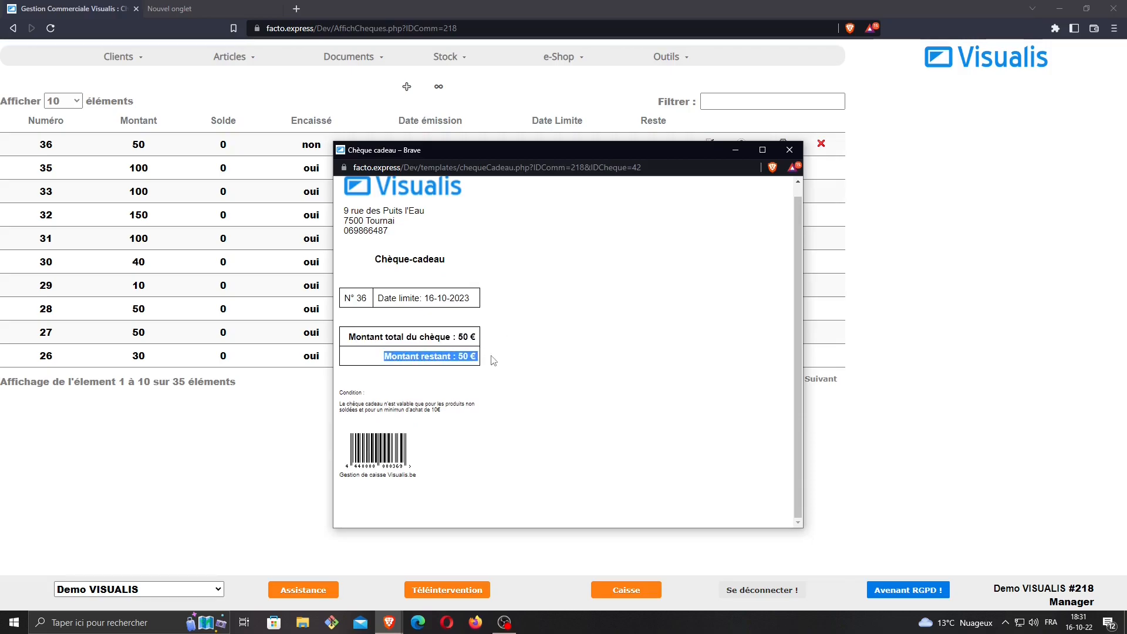
{"action": "left_click", "coordinate": [550, 359]}
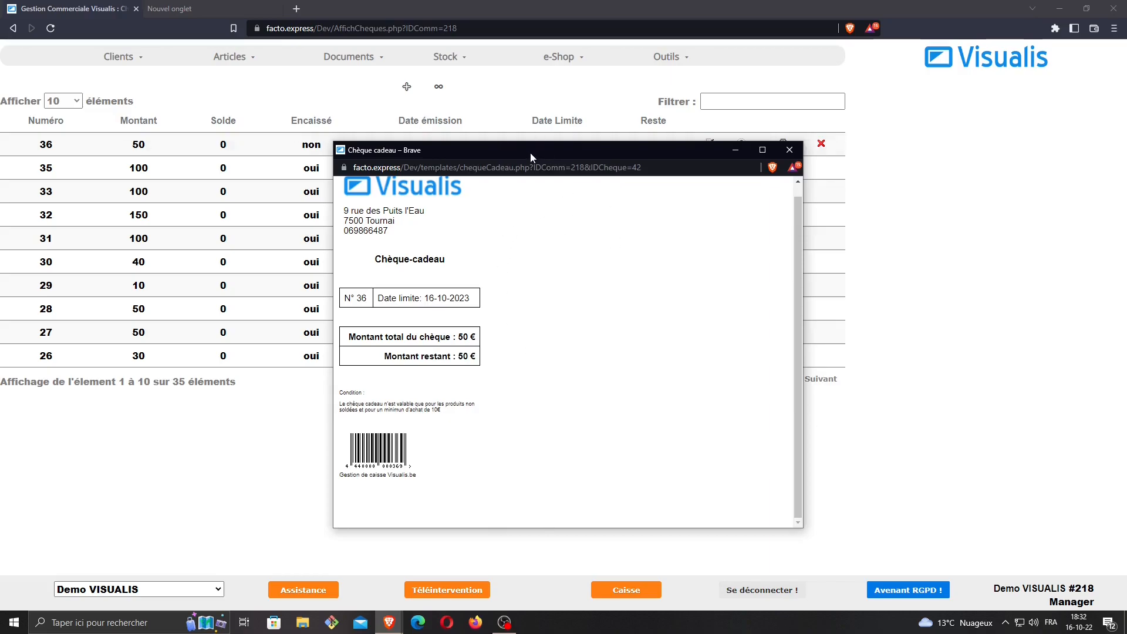
{"action": "left_click_drag", "start_coordinate": [548, 152], "coordinate": [0, 157]}
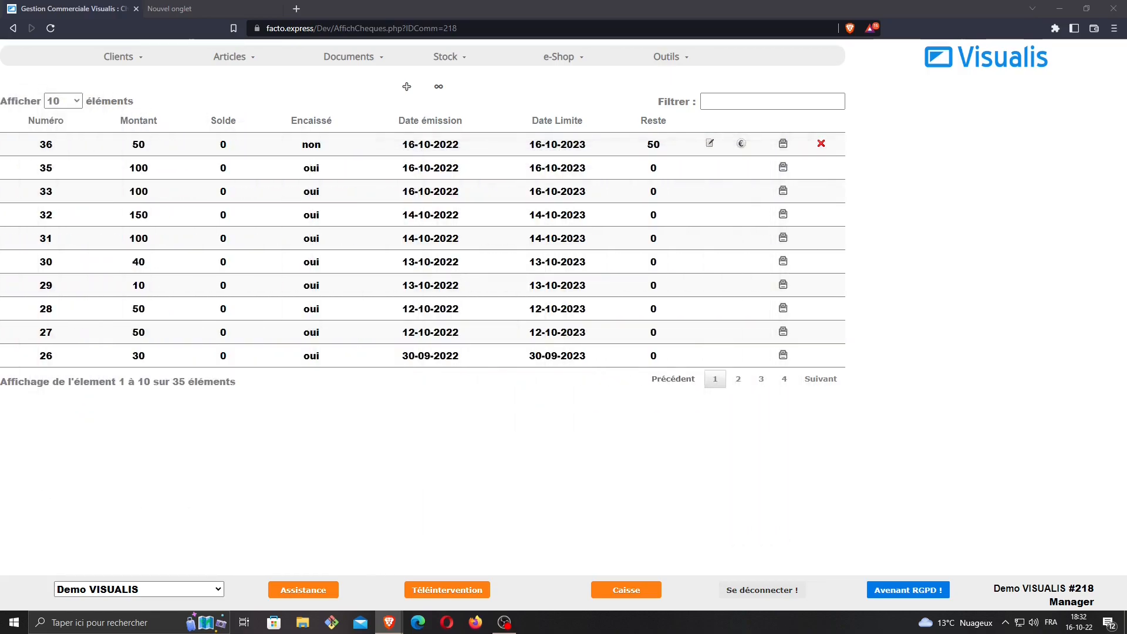
Start a till sale and add the Abito jersey robe from the Robes category
{"action": "left_click", "coordinate": [639, 593]}
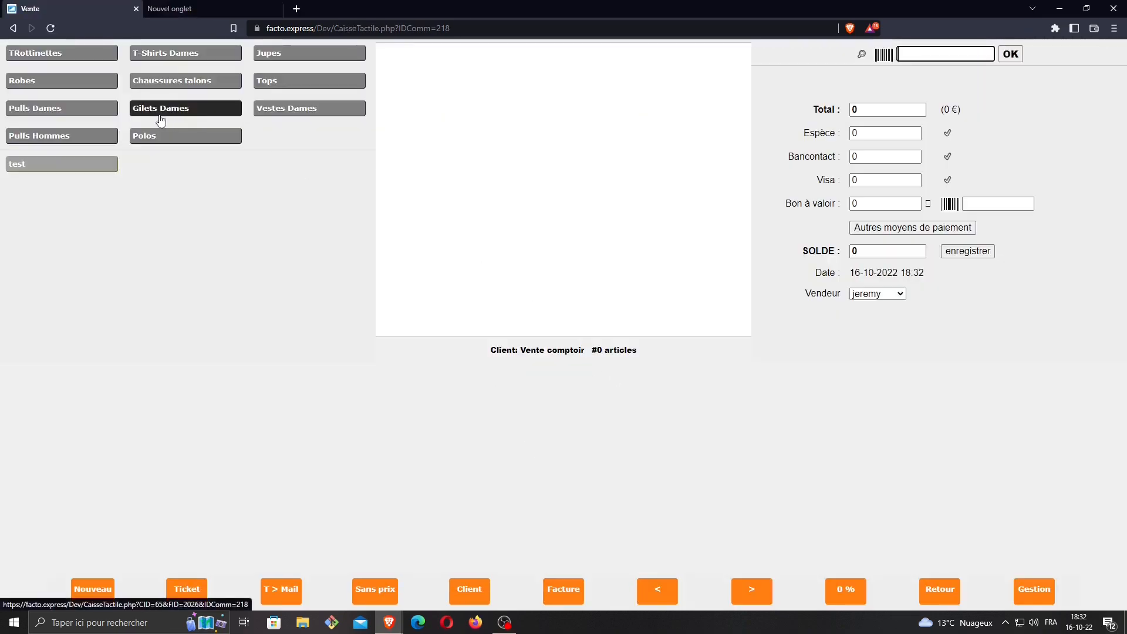
{"action": "left_click", "coordinate": [68, 81]}
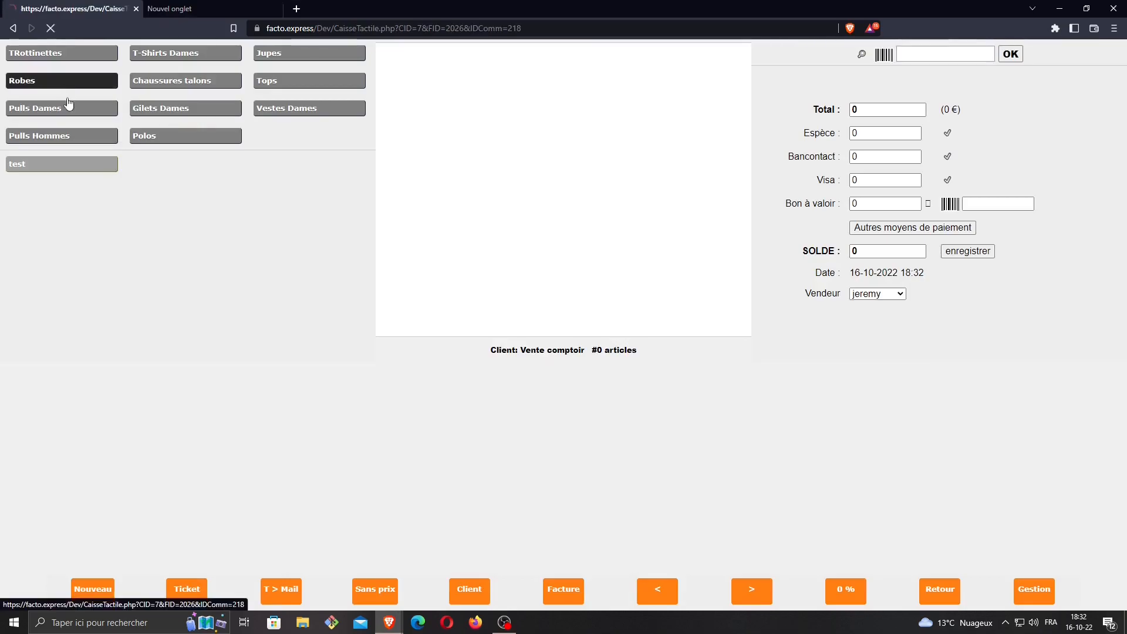
{"action": "left_click", "coordinate": [68, 104]}
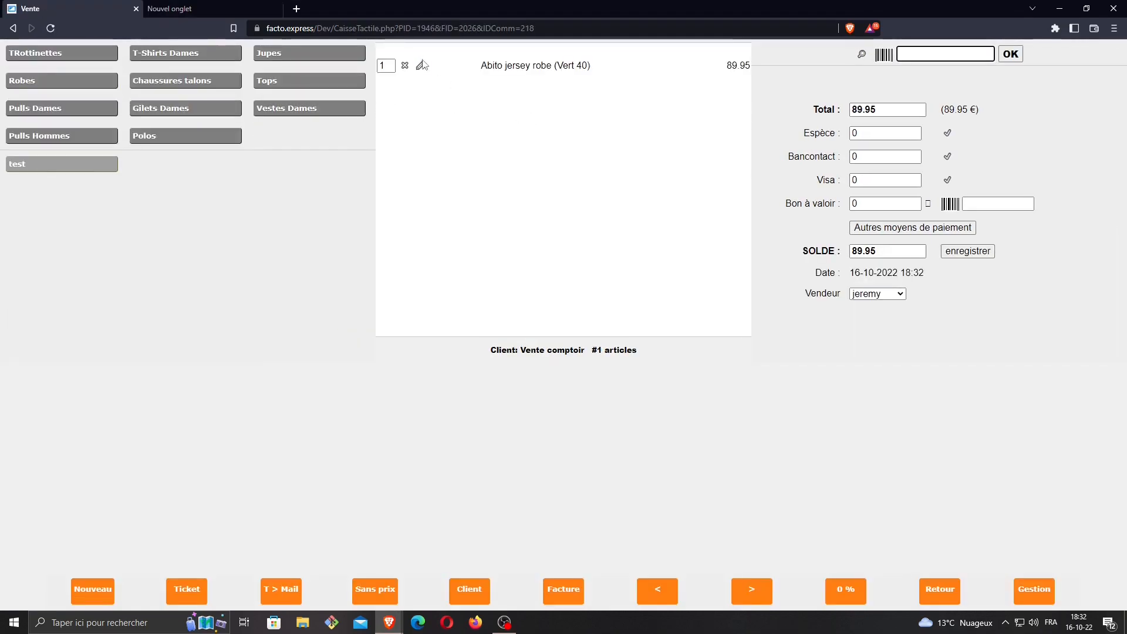
Change the robe's unit price from 89.95 to 20
{"action": "left_click", "coordinate": [422, 65]}
{"action": "double_click", "coordinate": [472, 354]}
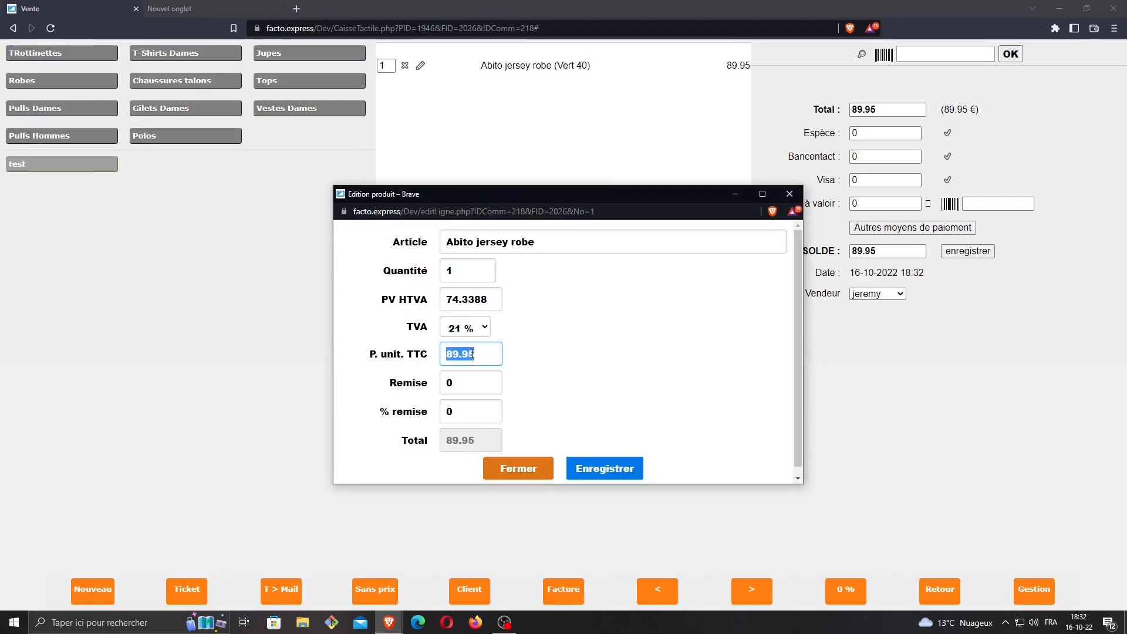
{"action": "key", "text": "BackSpace"}
{"action": "type", "text": "20"}
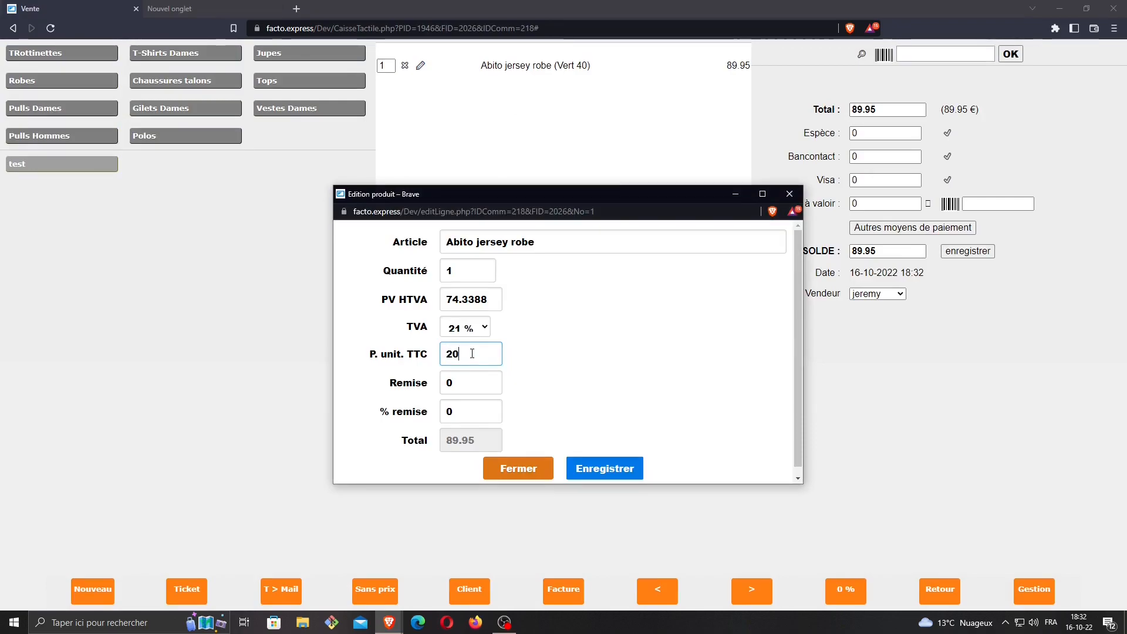
{"action": "left_click", "coordinate": [607, 476]}
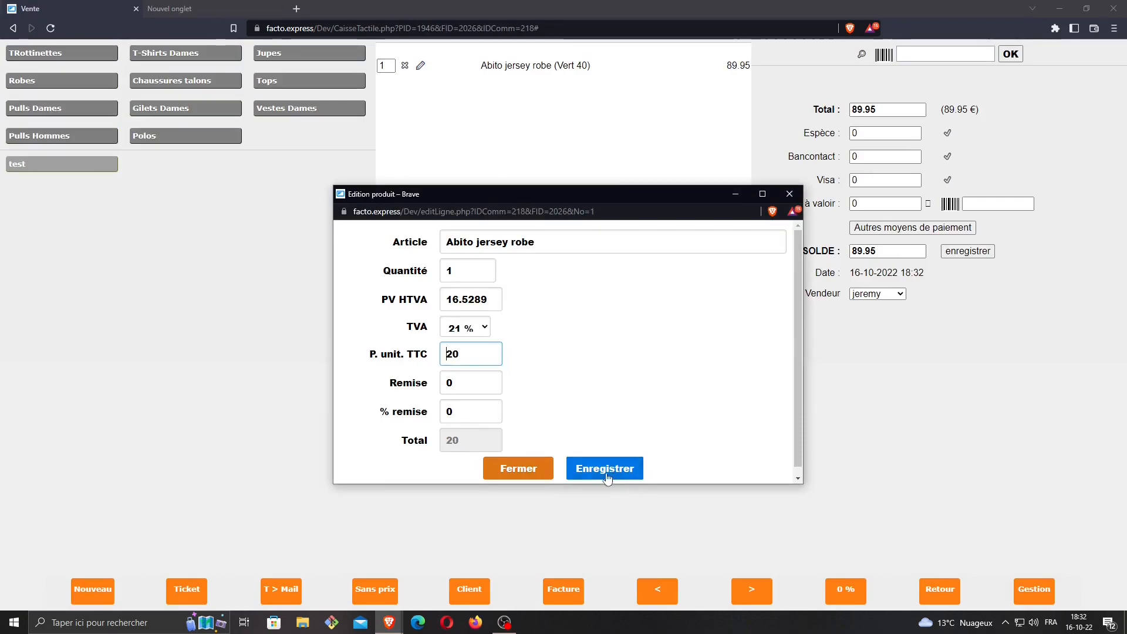
{"action": "left_click", "coordinate": [535, 478]}
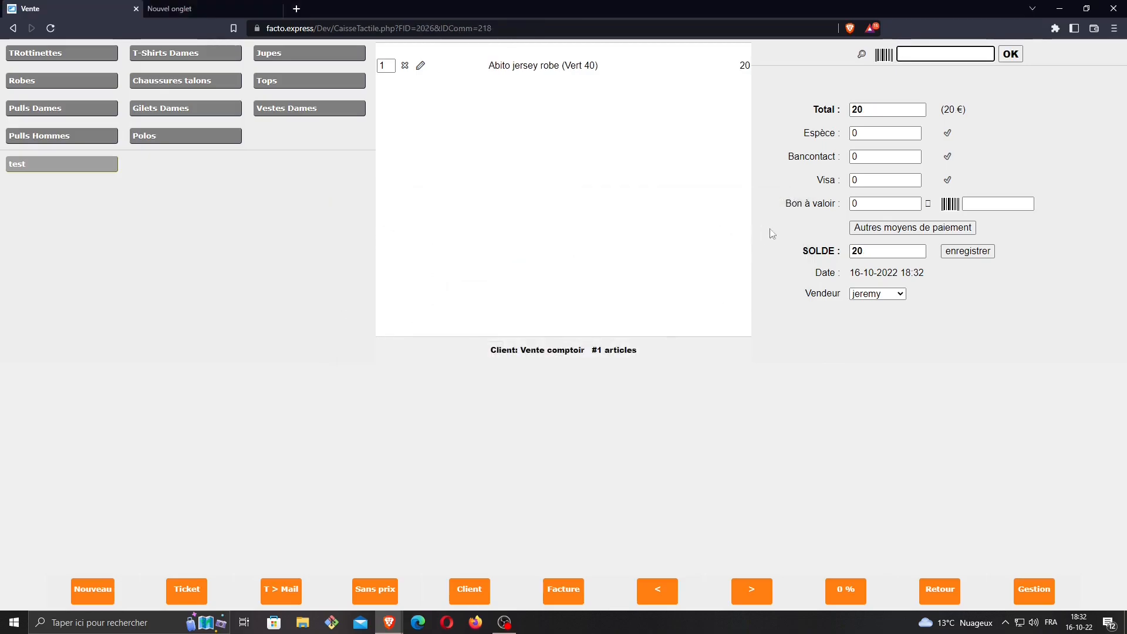
Enter gift cheque number 36 in the other-payment-methods form
{"action": "left_click", "coordinate": [906, 228]}
{"action": "left_click", "coordinate": [411, 131]}
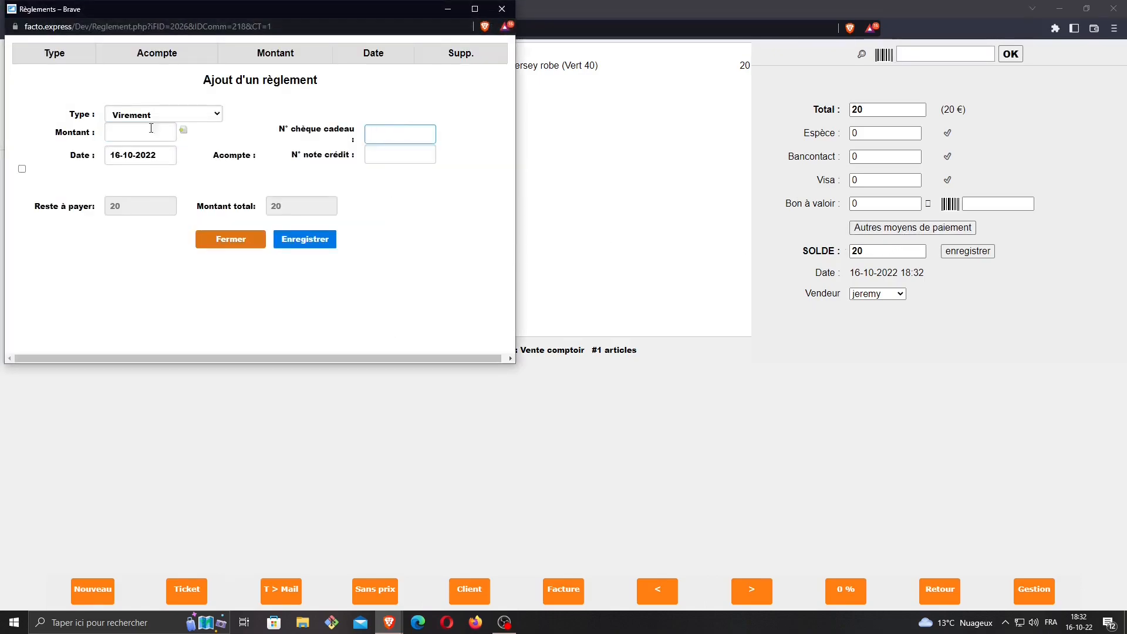
{"action": "left_click_drag", "start_coordinate": [0, 52], "coordinate": [826, 58]}
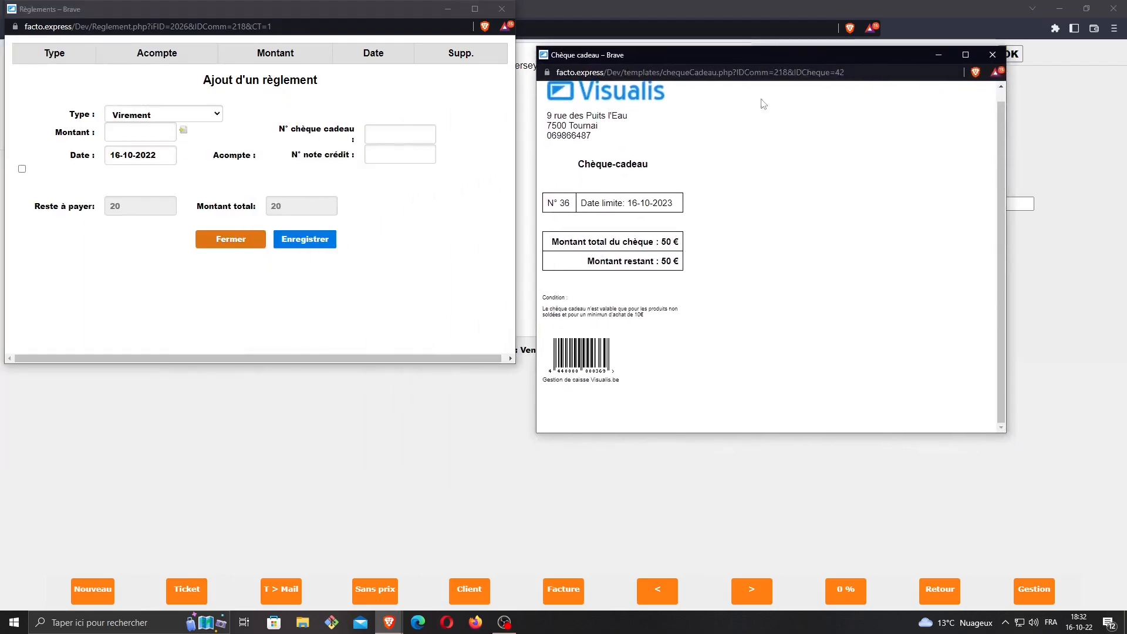
{"action": "left_click_drag", "start_coordinate": [566, 203], "coordinate": [553, 202]}
{"action": "left_click", "coordinate": [563, 203]}
{"action": "left_click", "coordinate": [414, 129]}
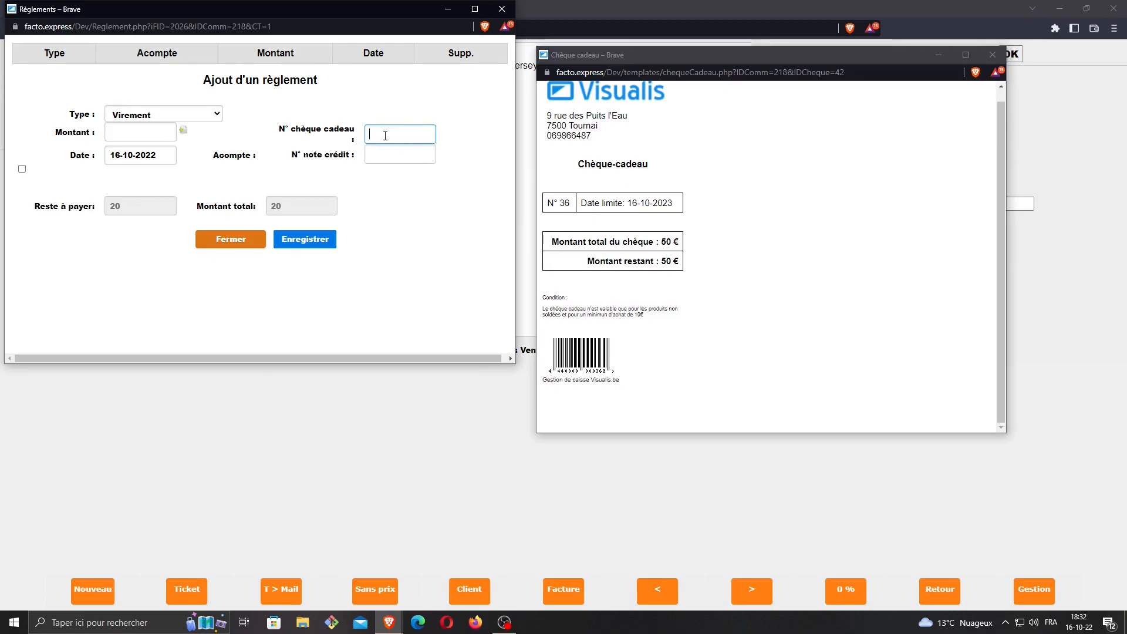
{"action": "type", "text": "36"}
Close the payment-entry window and move the Chèque cadeau window aside
{"action": "left_click", "coordinate": [508, 15]}
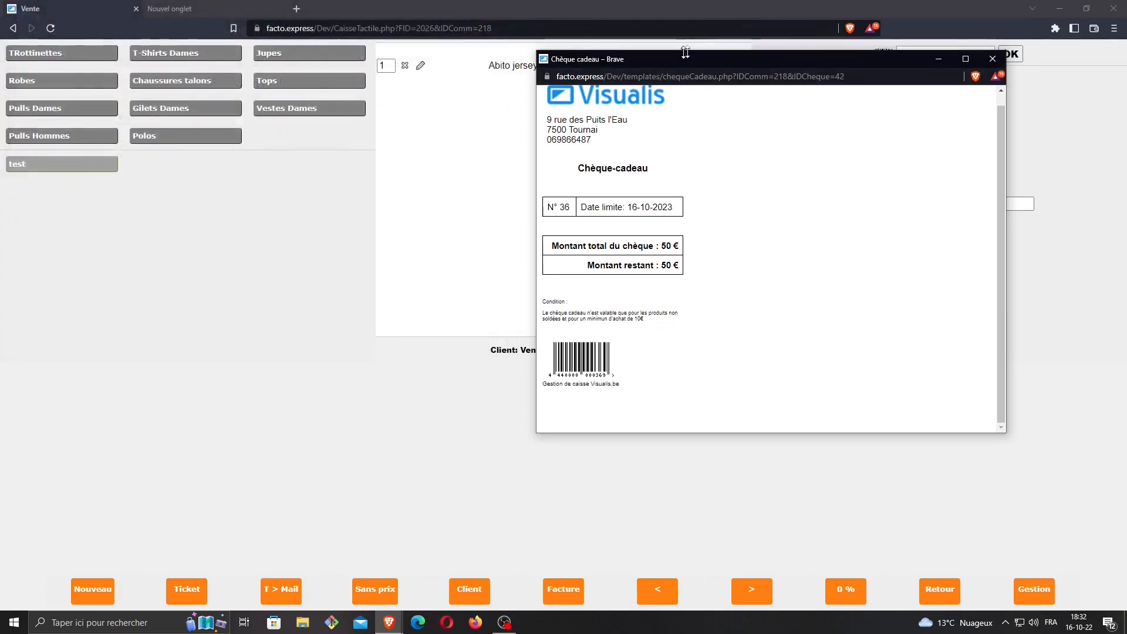
{"action": "left_click_drag", "start_coordinate": [712, 56], "coordinate": [464, 84]}
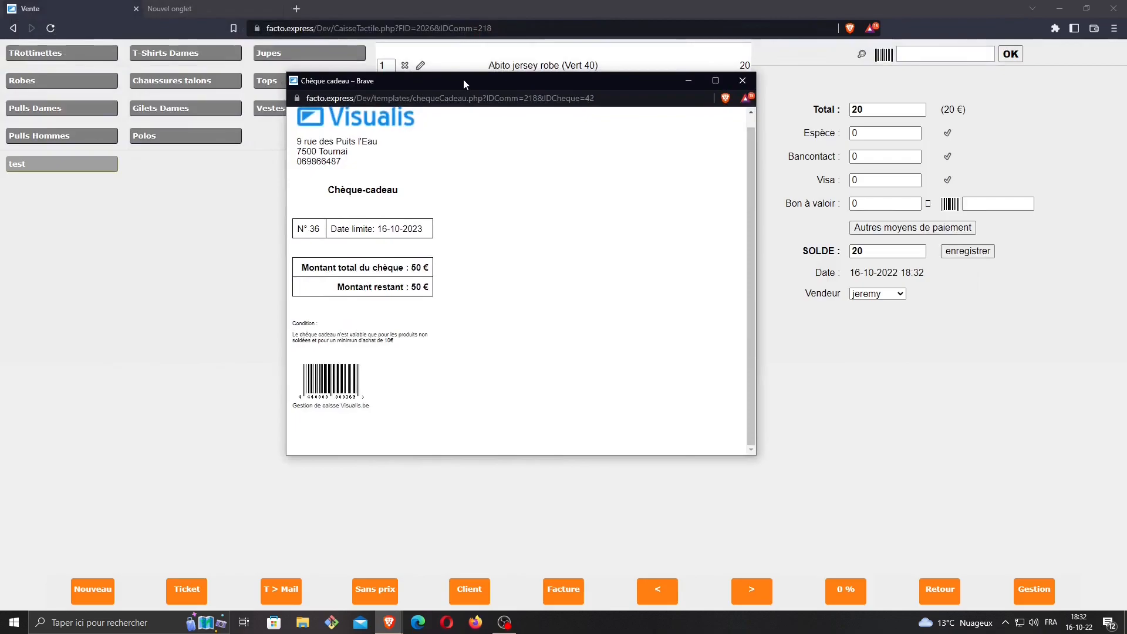
{"action": "left_click_drag", "start_coordinate": [307, 392], "coordinate": [333, 395]}
{"action": "left_click_drag", "start_coordinate": [604, 87], "coordinate": [0, 96]}
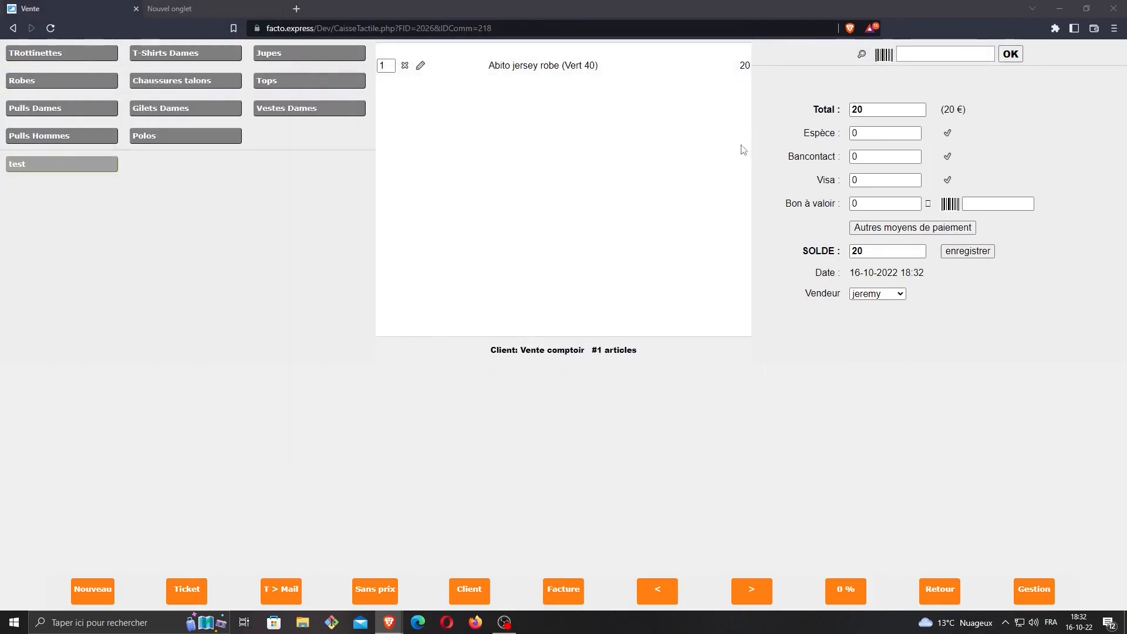
Pay the 20 € sale by entering gift cheque 36's barcode in the Bon à valoir field
{"action": "left_click", "coordinate": [994, 203]}
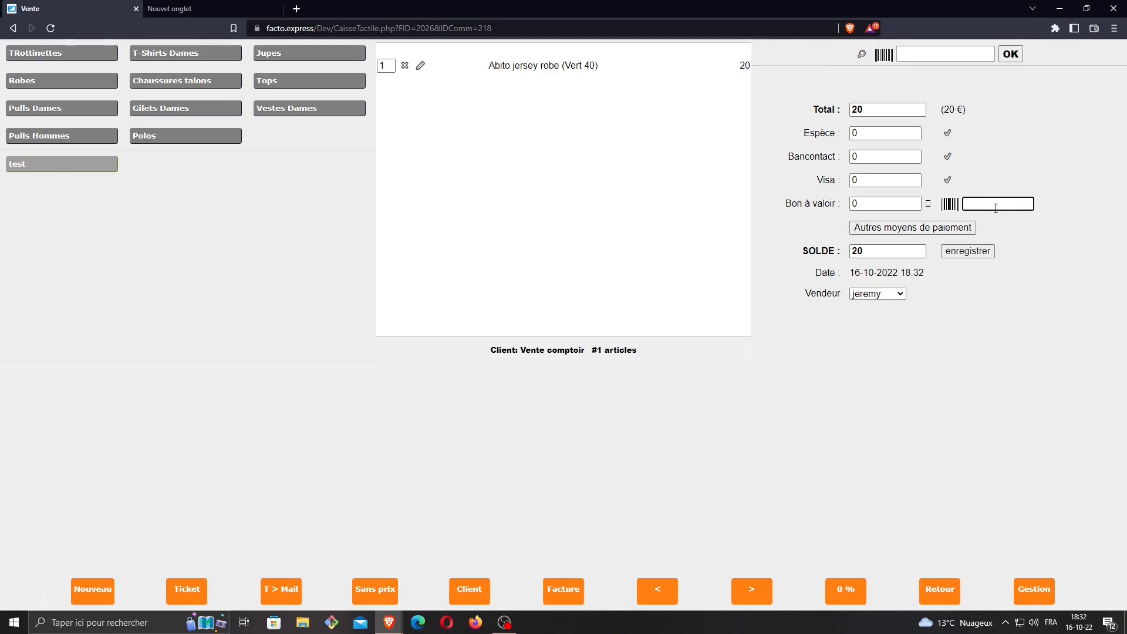
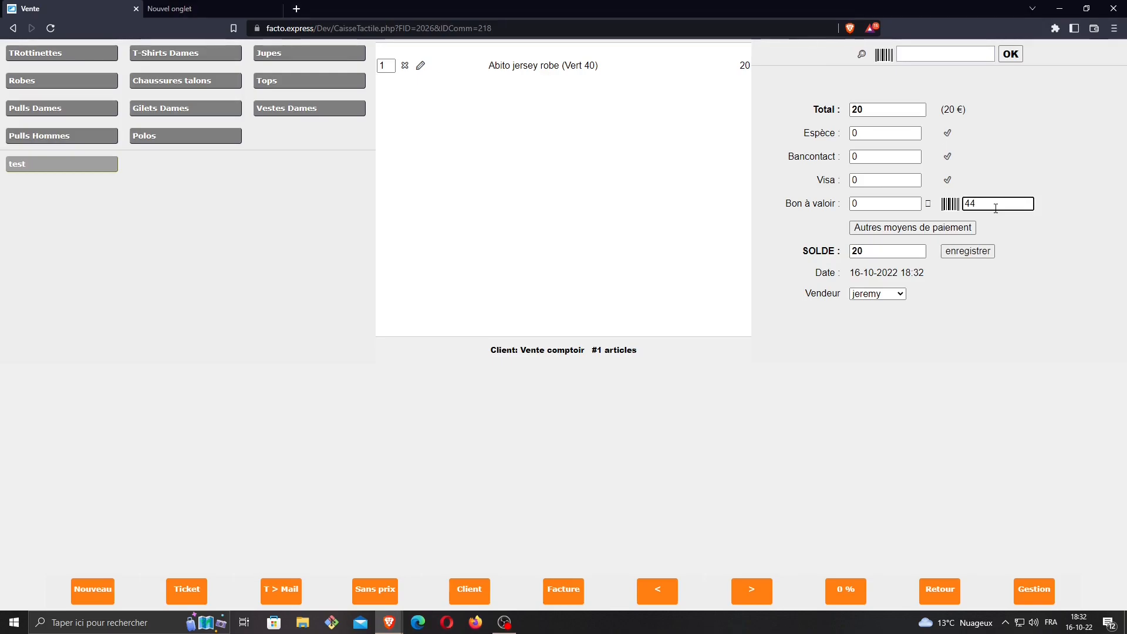
{"action": "key", "text": "Return"}
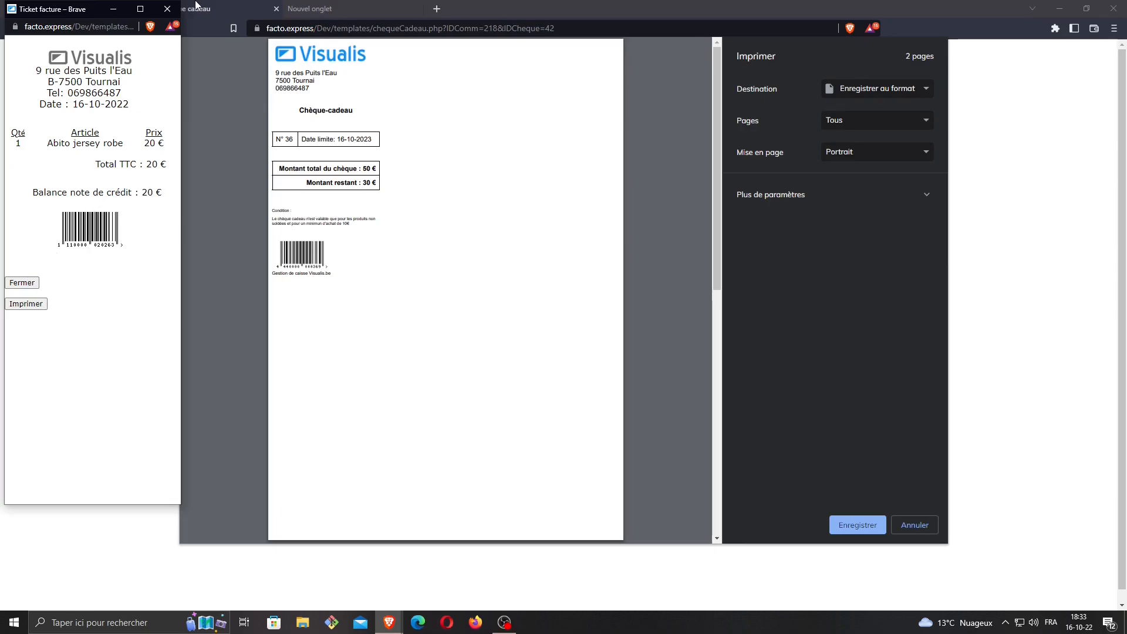
Close the receipt, cancel printing, and close the Chèque cadeau tab
{"action": "left_click", "coordinate": [167, 9]}
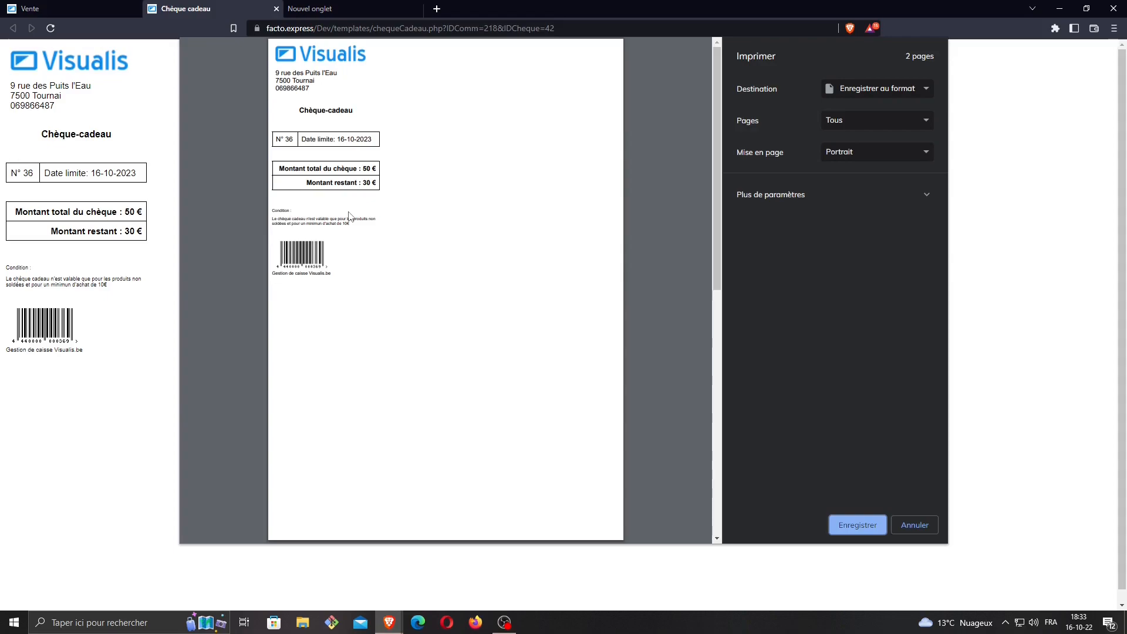
{"action": "left_click", "coordinate": [921, 529]}
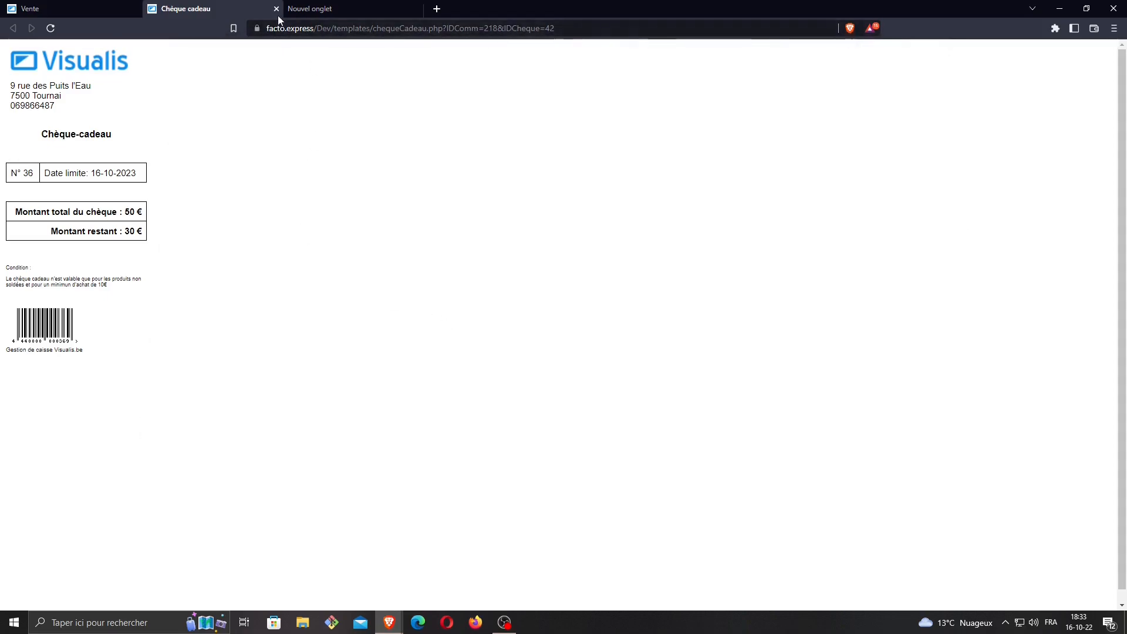
{"action": "left_click", "coordinate": [277, 13]}
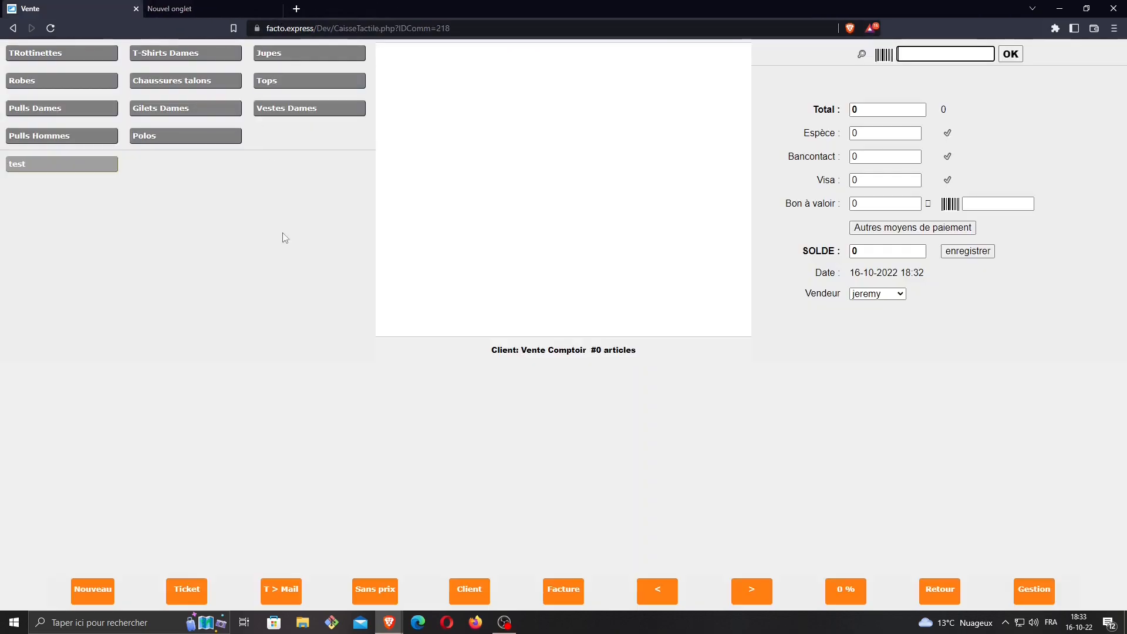
In the back office, confirm voucher 36 has 30 remaining, then open Notes de crédit
{"action": "left_click", "coordinate": [1042, 597]}
{"action": "mouse_move", "coordinate": [647, 61]}
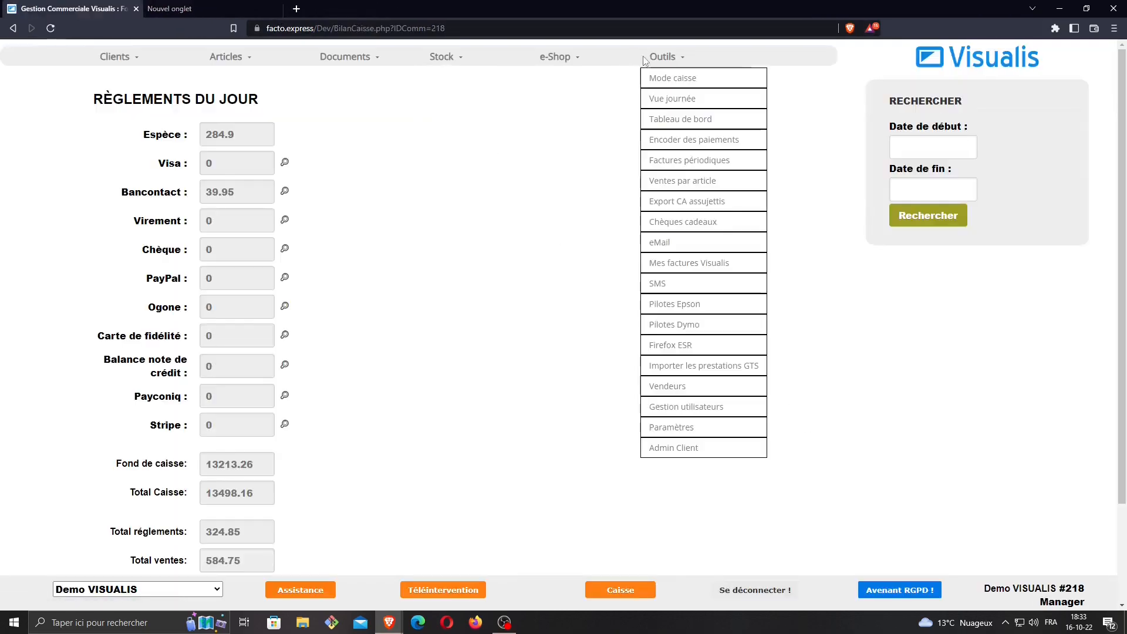
{"action": "left_click", "coordinate": [689, 222]}
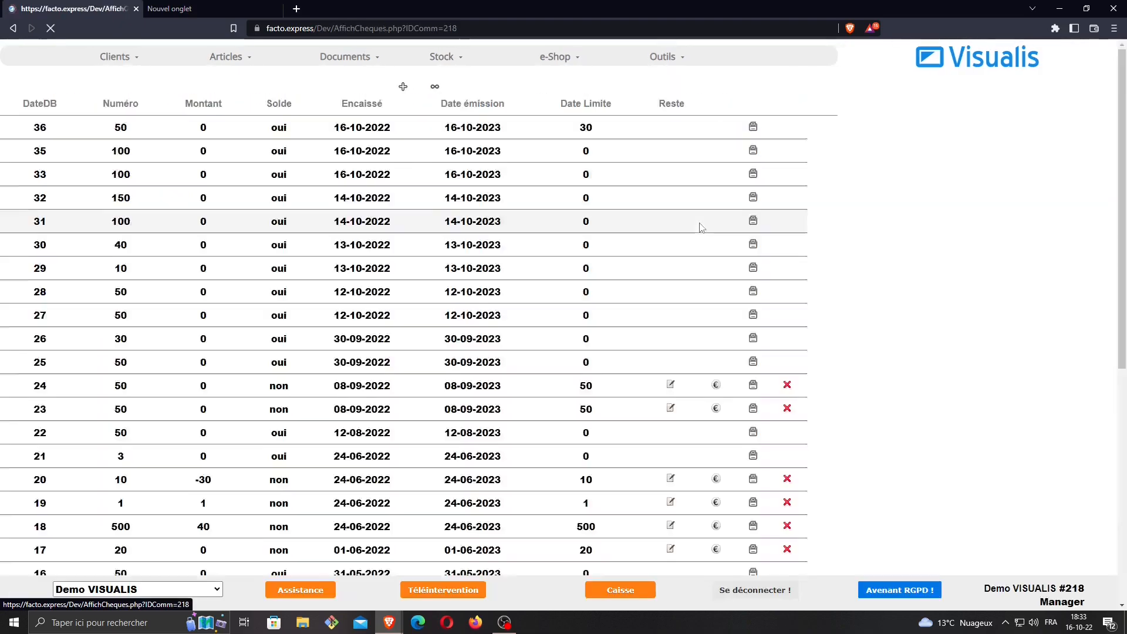
{"action": "left_click_drag", "start_coordinate": [659, 148], "coordinate": [646, 147]}
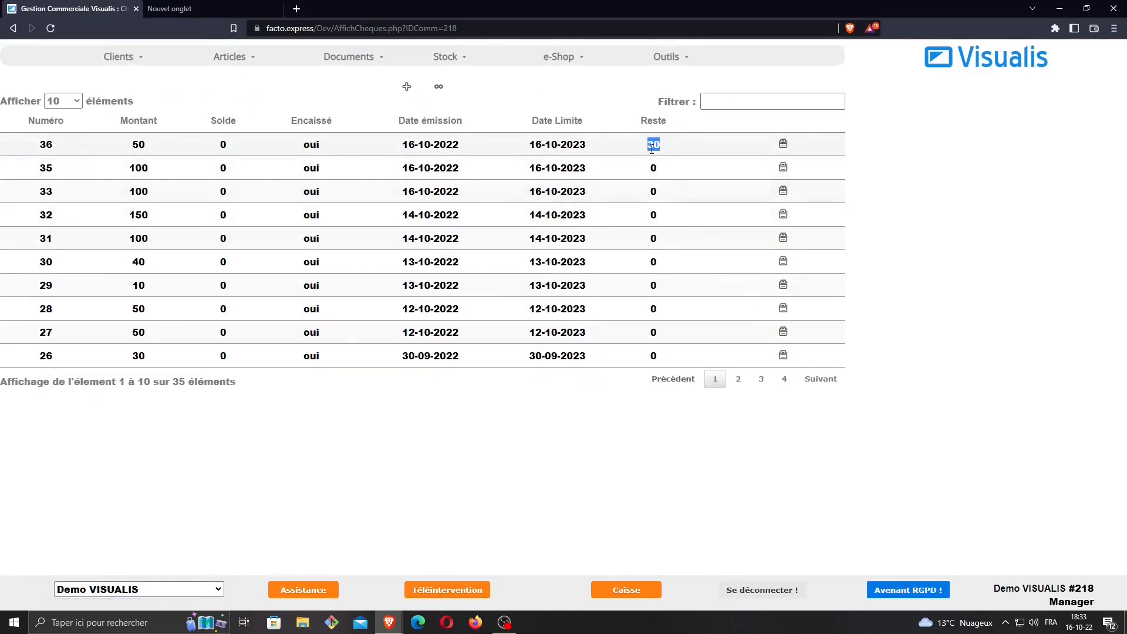
{"action": "mouse_move", "coordinate": [349, 56]}
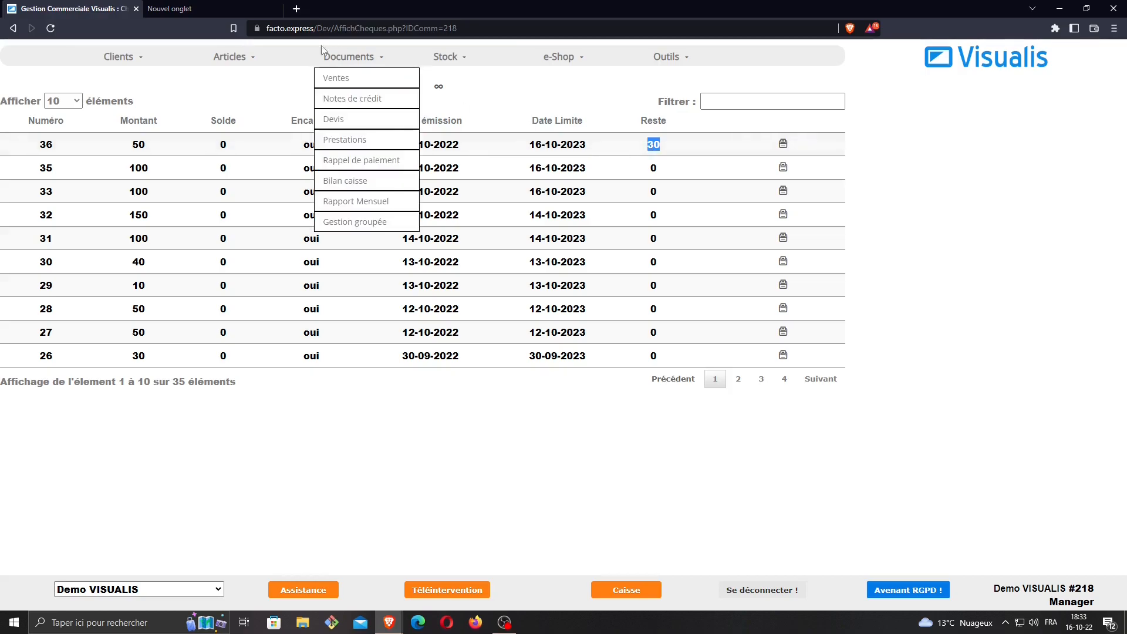
{"action": "left_click", "coordinate": [365, 100]}
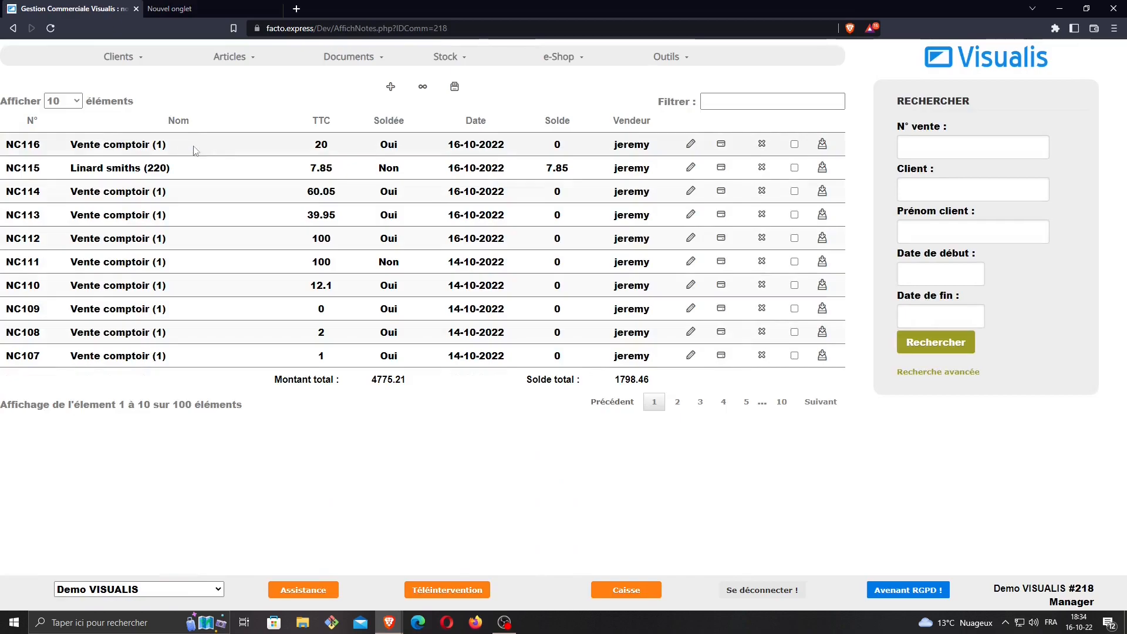
{"action": "left_click_drag", "start_coordinate": [296, 145], "coordinate": [344, 146]}
{"action": "left_click", "coordinate": [691, 144]}
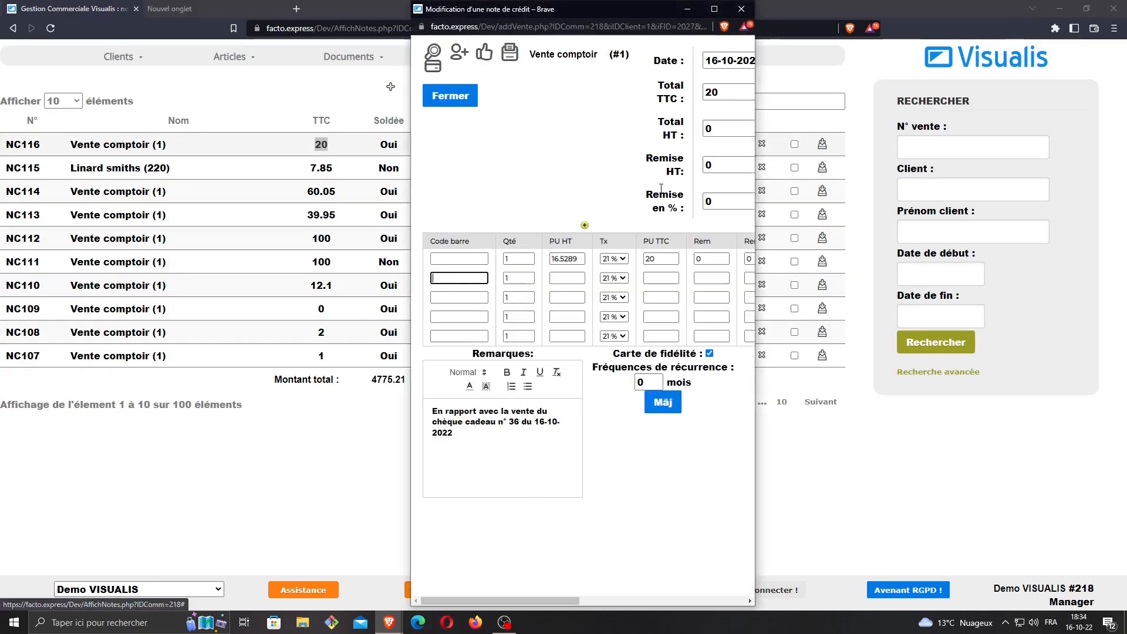
{"action": "left_click", "coordinate": [542, 437]}
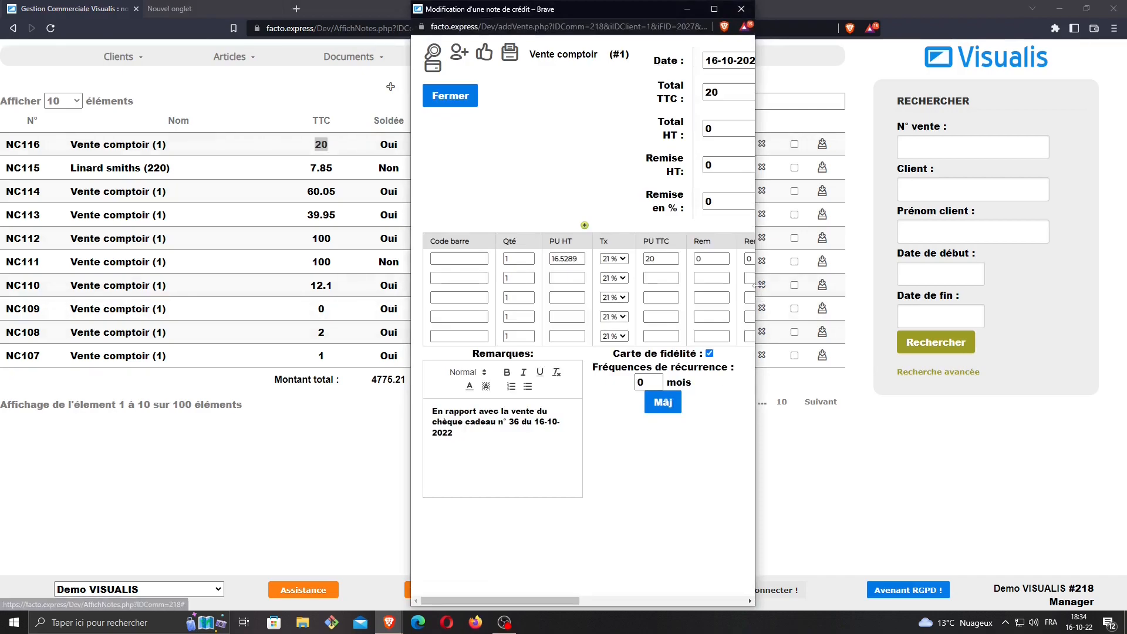
{"action": "left_click_drag", "start_coordinate": [755, 285], "coordinate": [1097, 286]}
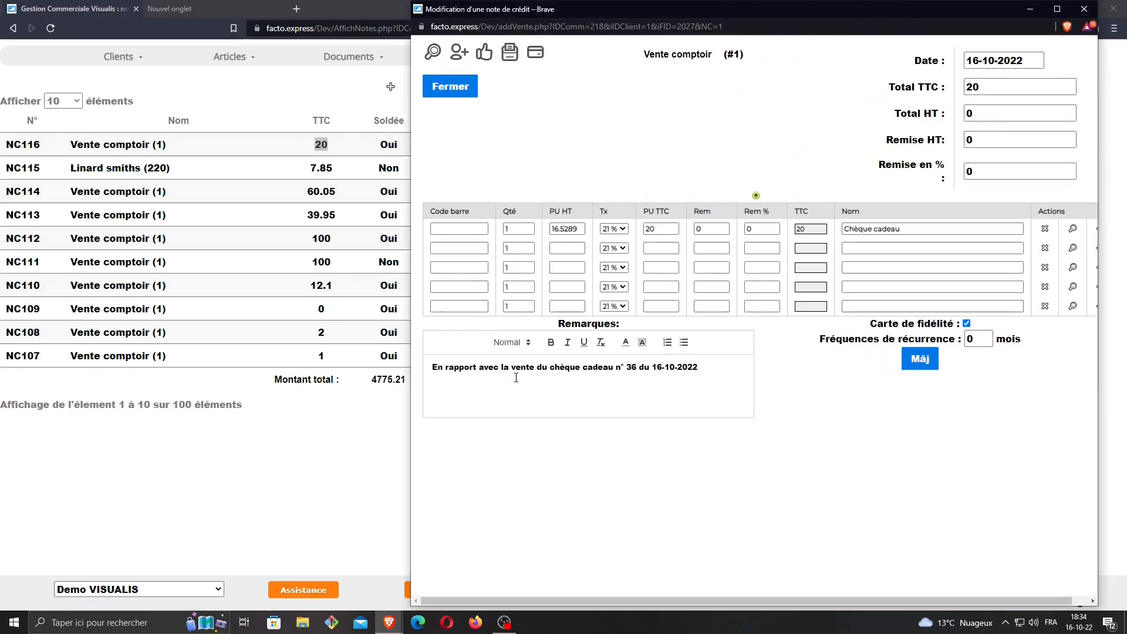
{"action": "left_click_drag", "start_coordinate": [515, 368], "coordinate": [640, 366]}
{"action": "left_click", "coordinate": [633, 366]}
{"action": "left_click", "coordinate": [1084, 8]}
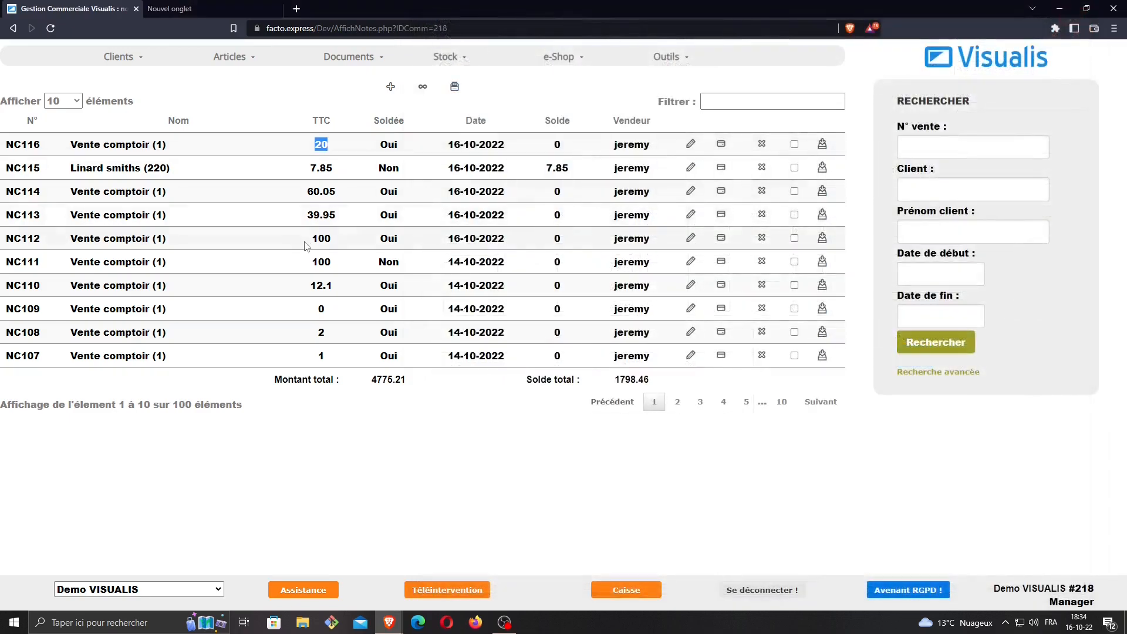
{"action": "left_click", "coordinate": [672, 57]}
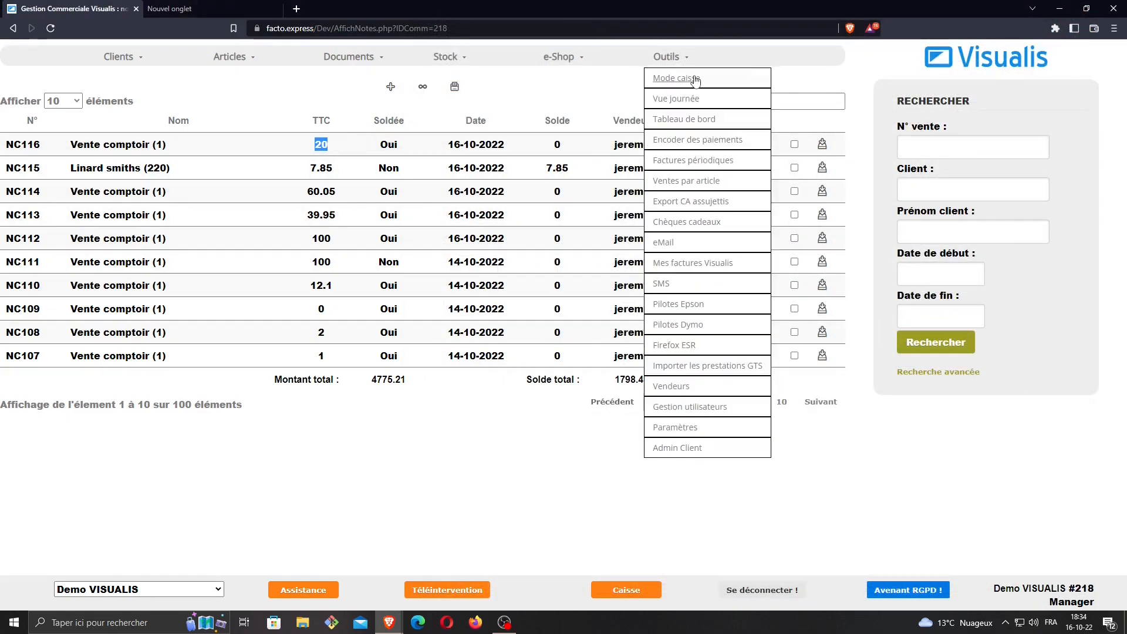